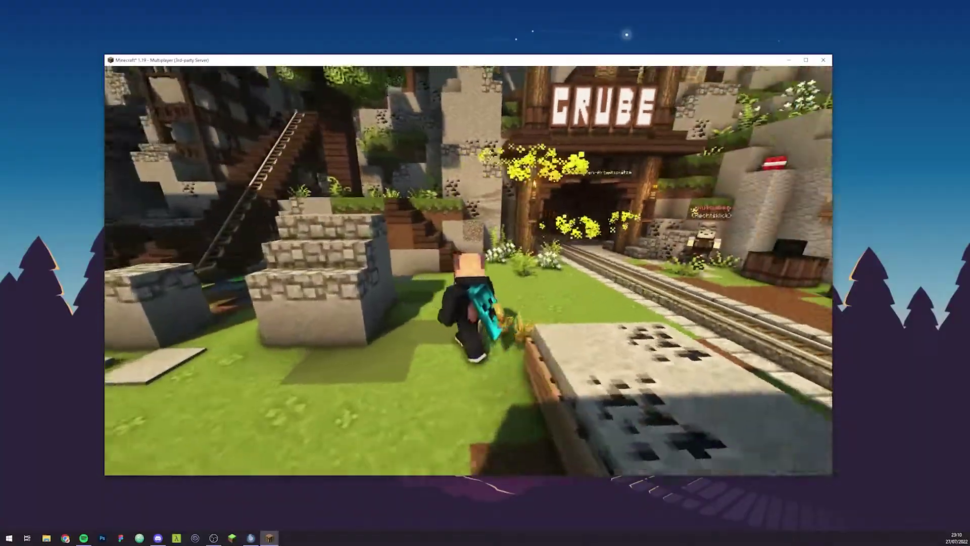
Step: Disconnect from the multiplayer server through the game menu and quit Minecraft
{"action": "key", "text": "Escape"}
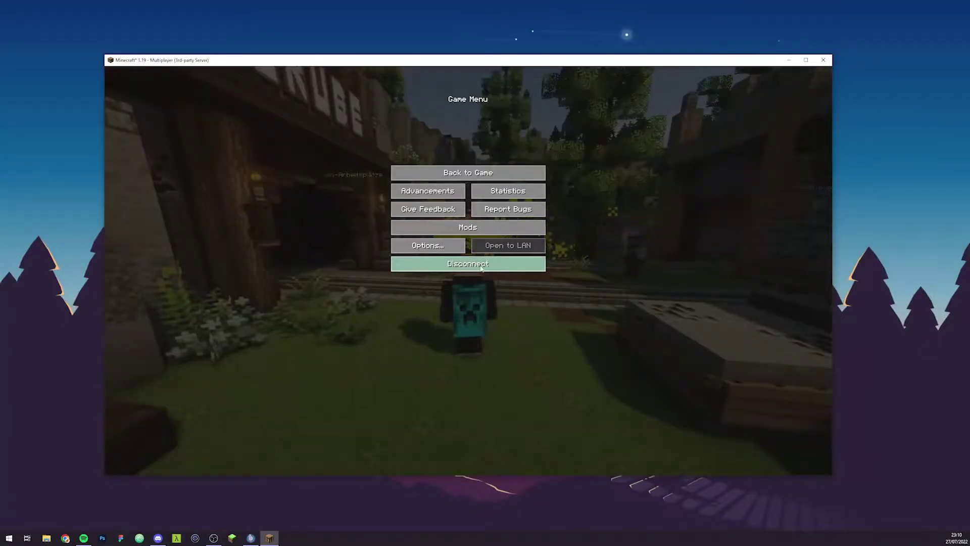
{"action": "left_click", "coordinate": [468, 263]}
{"action": "left_click", "coordinate": [507, 284]}
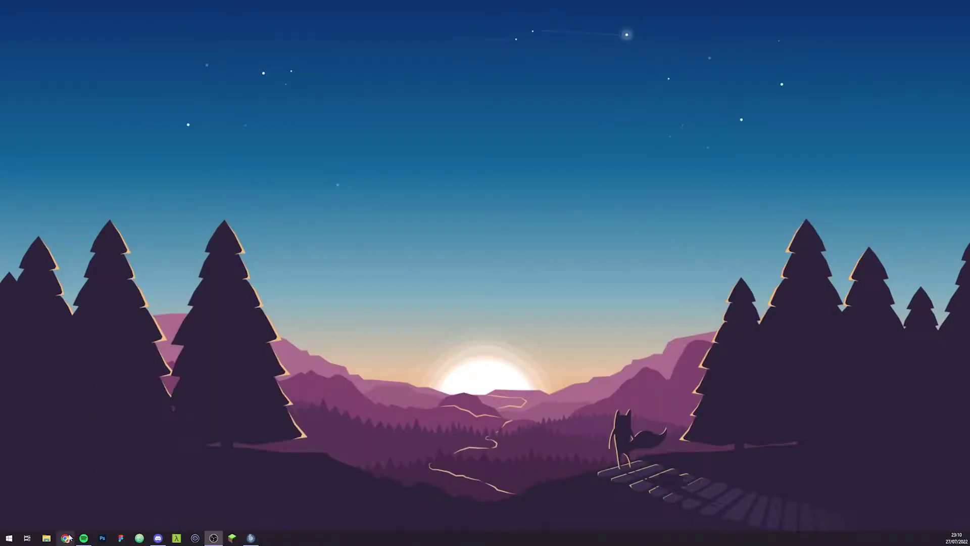
Step: Load skinmc.net in Chrome and open the signed-in account menu
{"action": "left_click", "coordinate": [66, 538]}
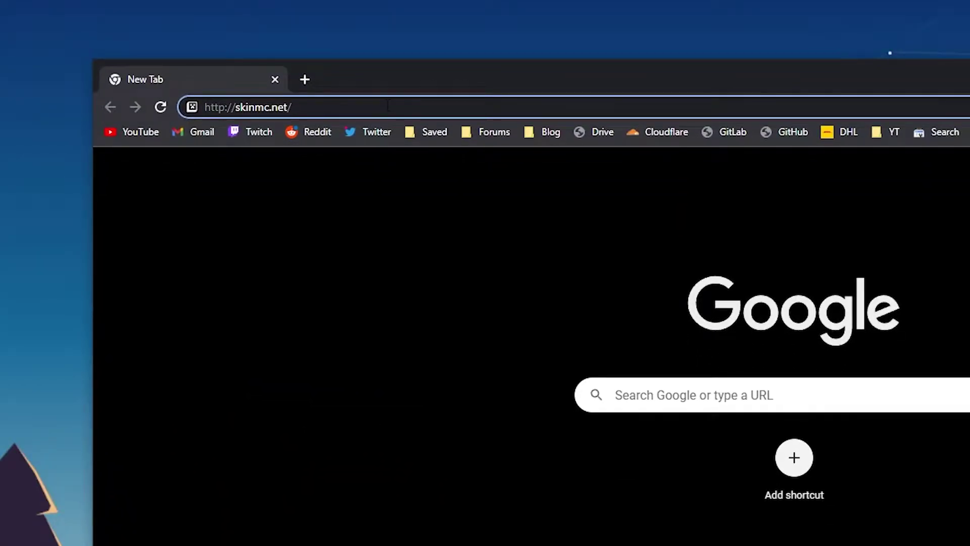
{"action": "key", "text": "Return"}
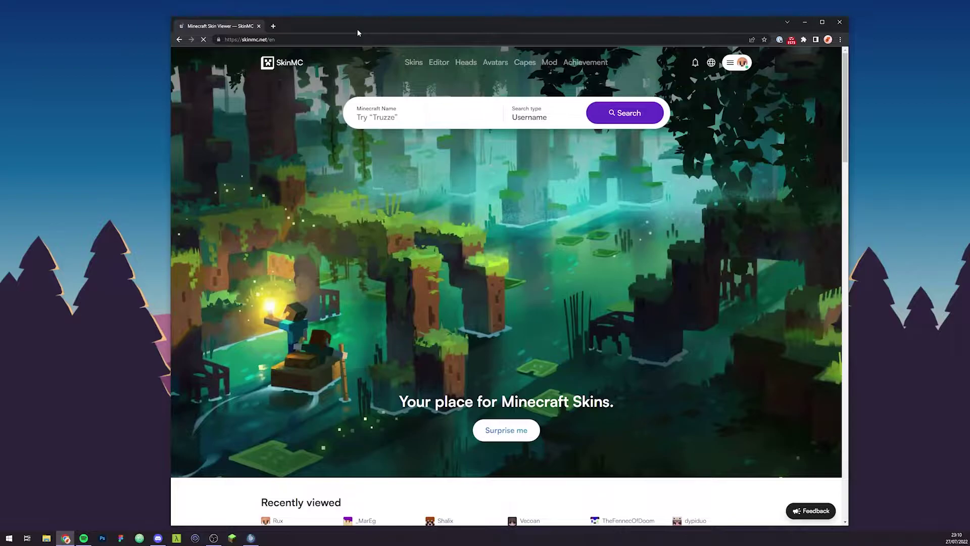
{"action": "left_click", "coordinate": [734, 63]}
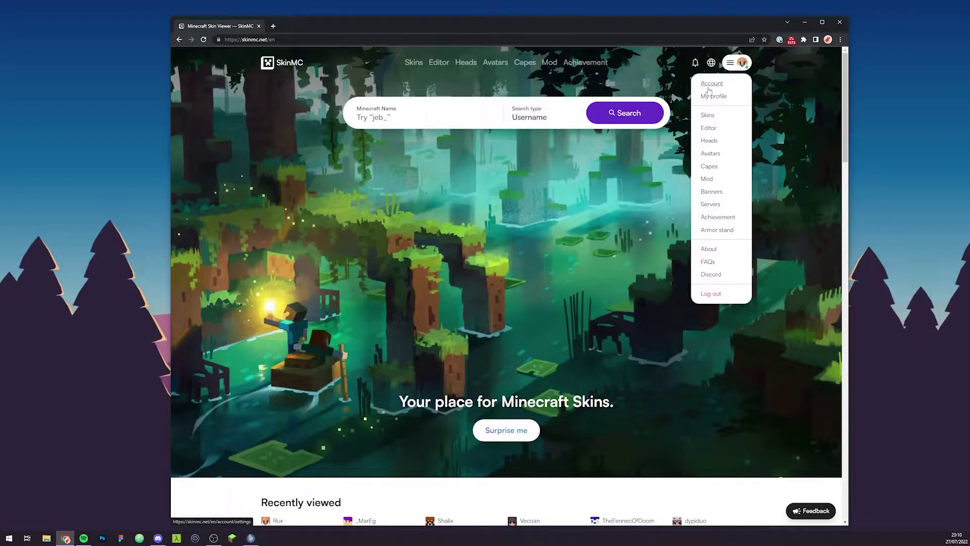
Step: Open Account settings, check the linked Minecraft account, then return to settings
{"action": "left_click", "coordinate": [721, 87]}
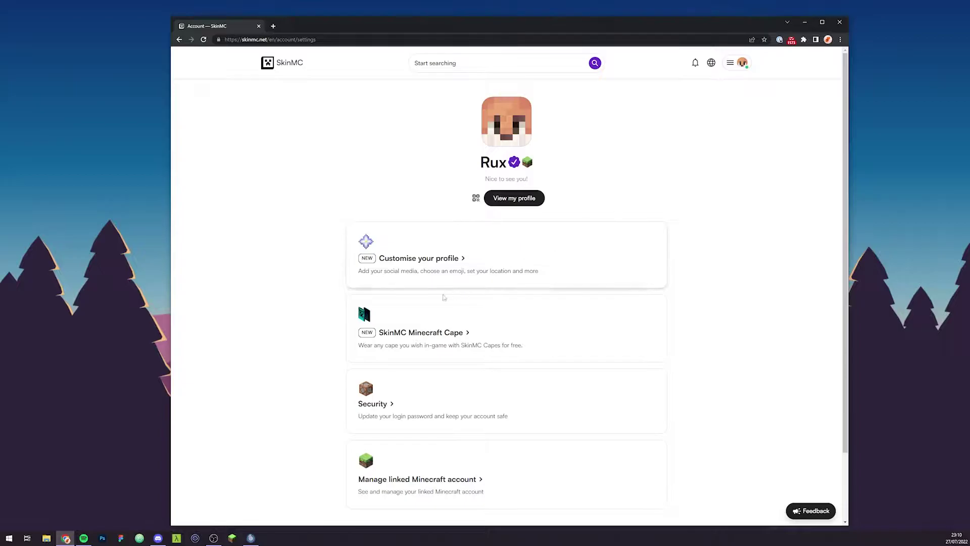
{"action": "left_click", "coordinate": [440, 492]}
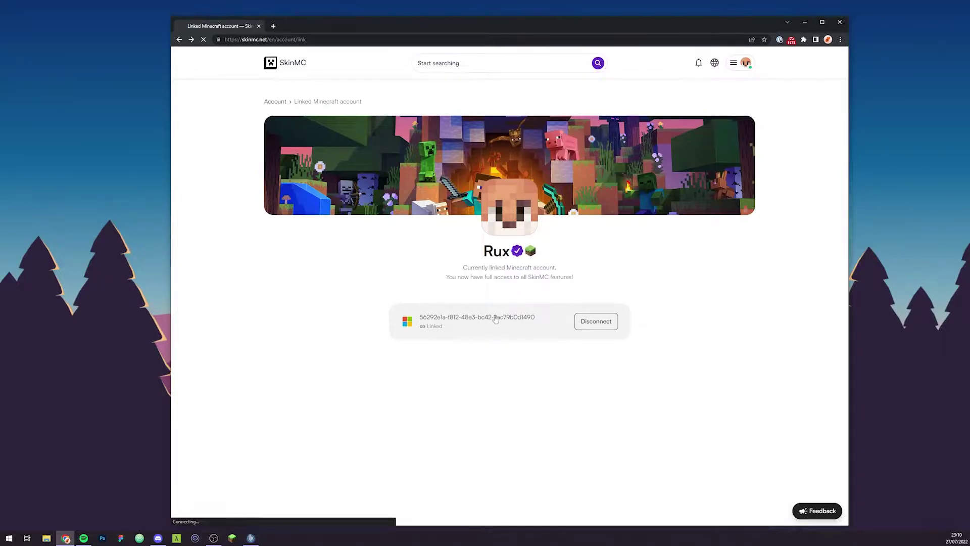
{"action": "key", "text": "alt+Left"}
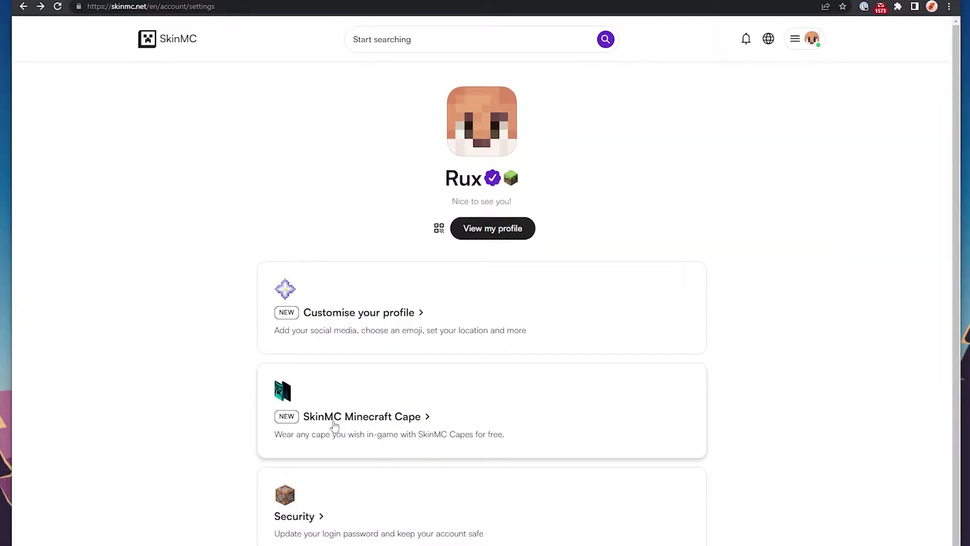
Step: Go from the SkinMC Minecraft Cape card to the SkinMC Mod page, dismissing its download dialog
{"action": "left_click", "coordinate": [379, 426]}
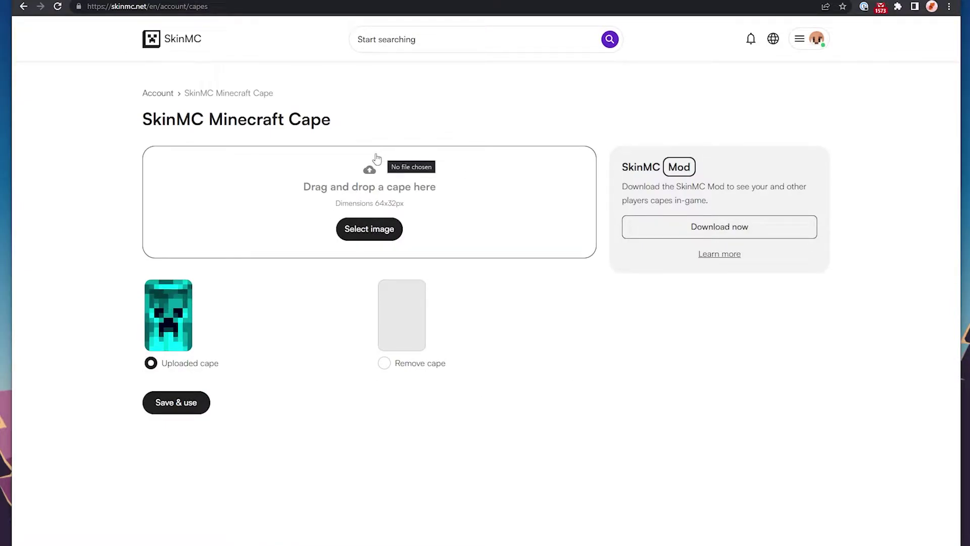
{"action": "left_click", "coordinate": [711, 235]}
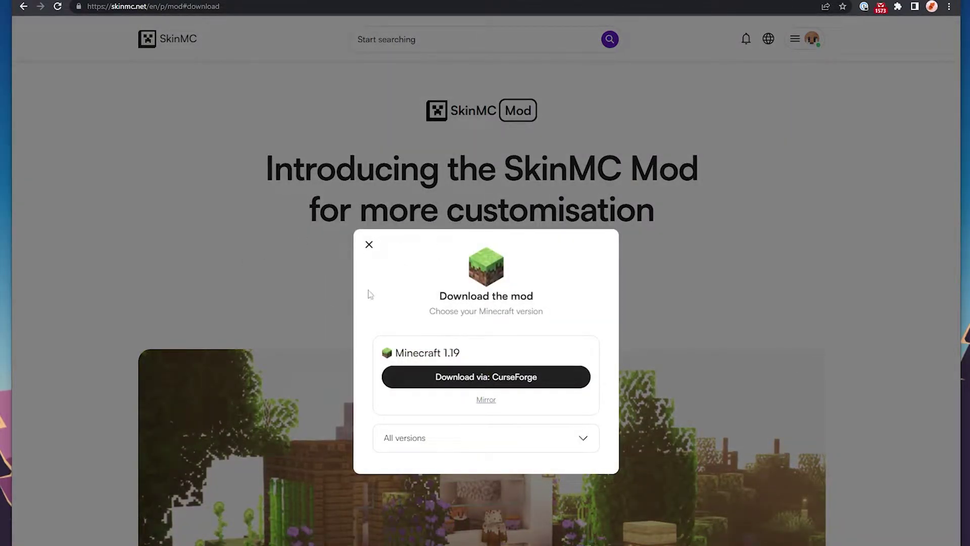
{"action": "left_click", "coordinate": [369, 245]}
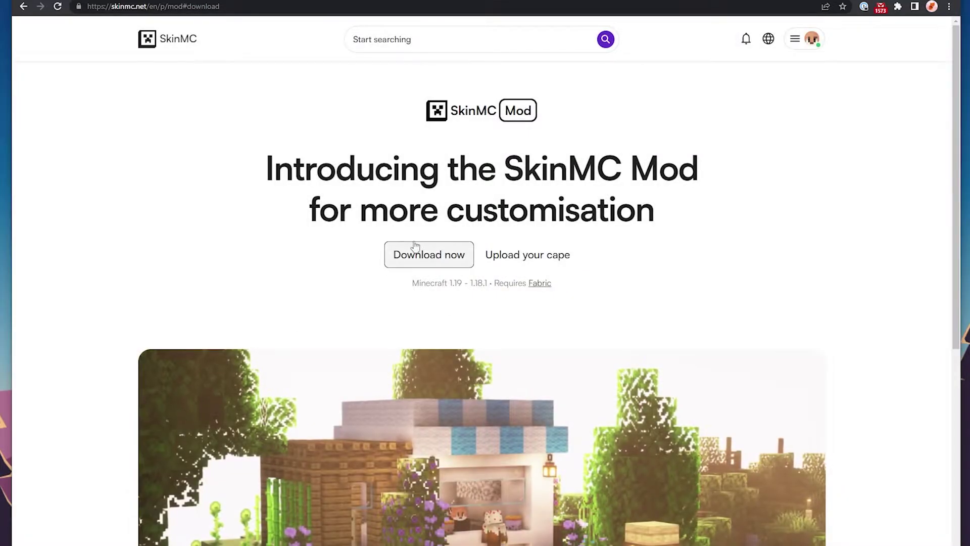
Step: Download fabric-skinmc-1.19-1.0.0.jar through CurseForge from the mod's download options
{"action": "left_click", "coordinate": [430, 259]}
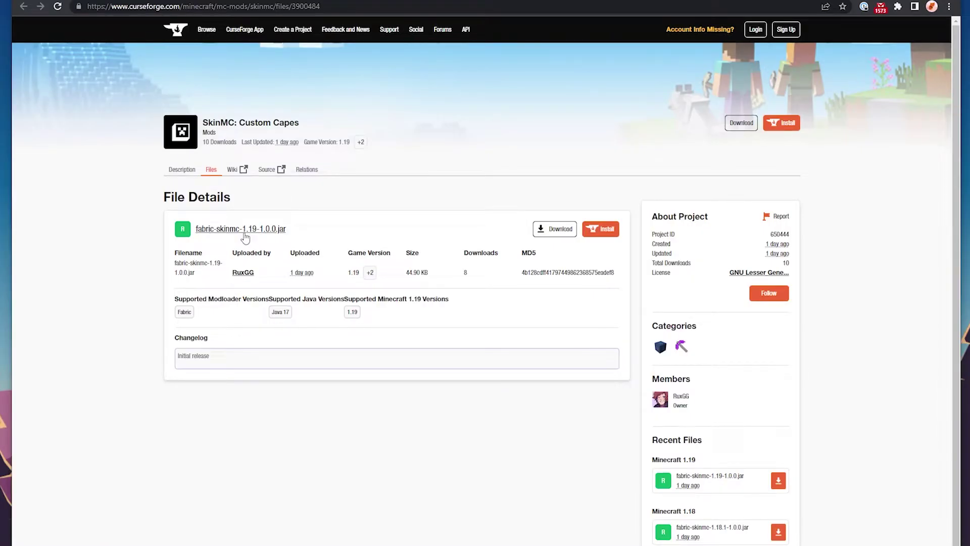
{"action": "left_click", "coordinate": [555, 230]}
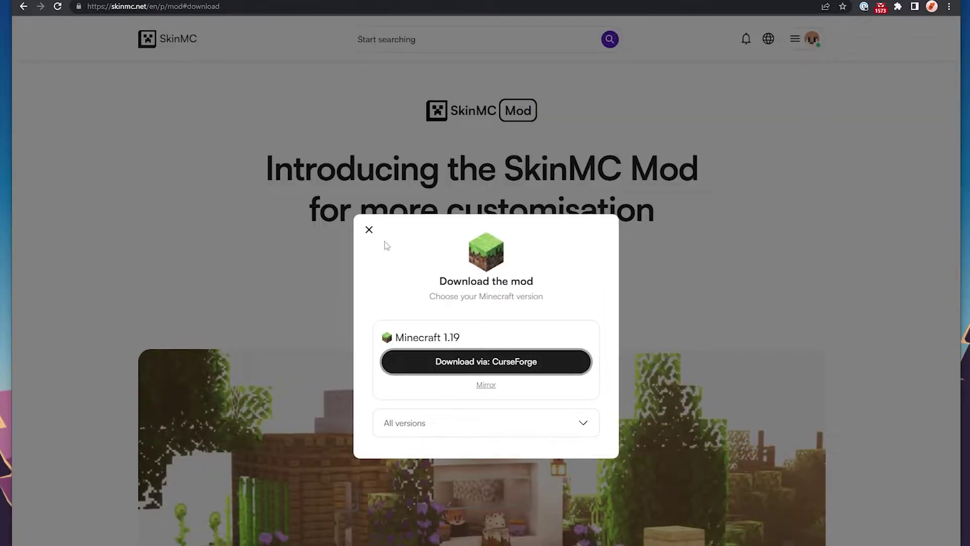
Step: Follow the required Fabric link and download fabric-installer-0.11.0 for Windows
{"action": "left_click", "coordinate": [368, 229]}
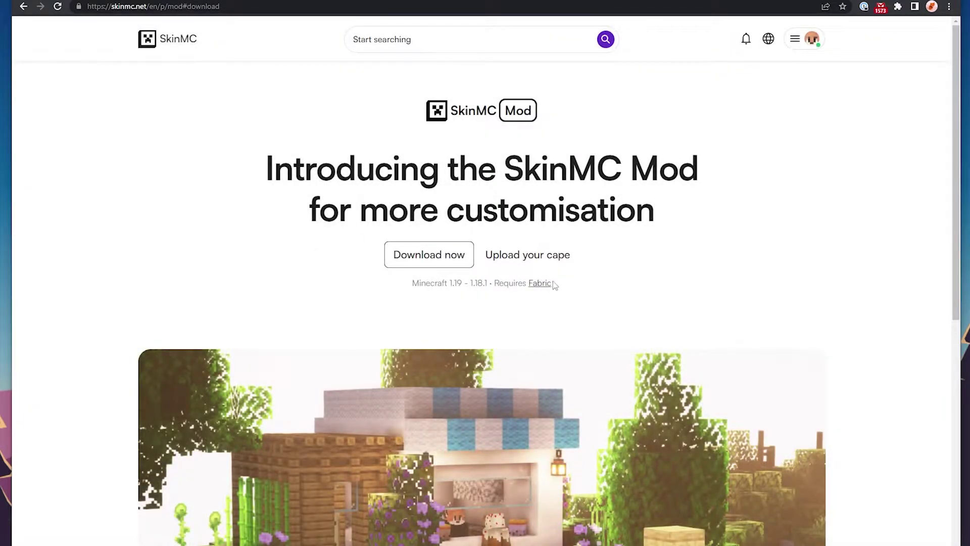
{"action": "left_click", "coordinate": [540, 284]}
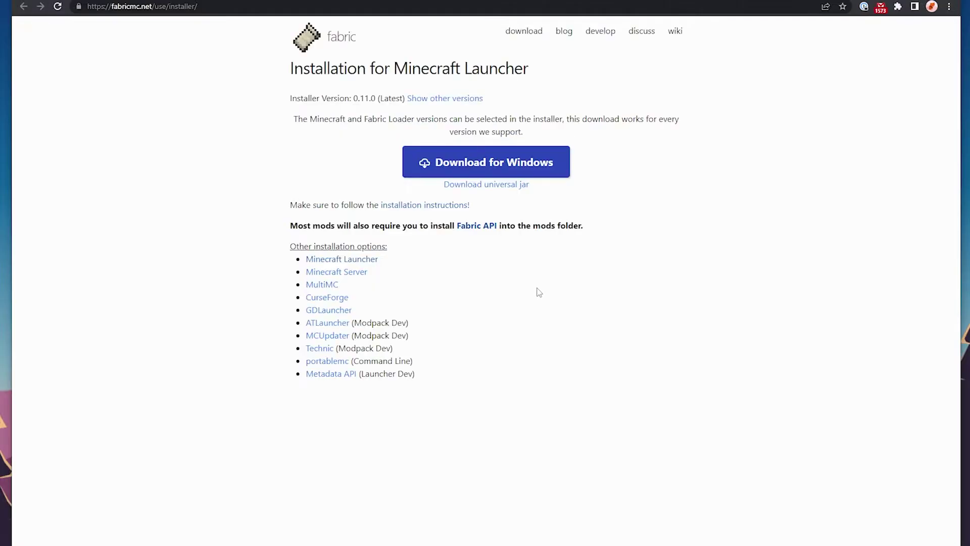
{"action": "left_click", "coordinate": [495, 164]}
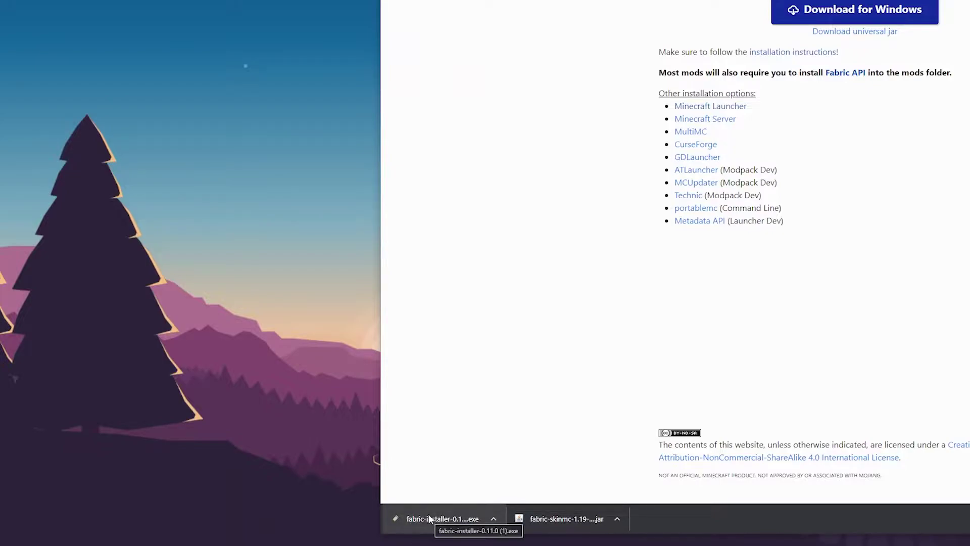
Step: Run the Fabric installer from the desktop to install loader 0.14.8 for Minecraft 1.19.1 with a profile
{"action": "left_click_drag", "start_coordinate": [429, 521], "coordinate": [223, 212]}
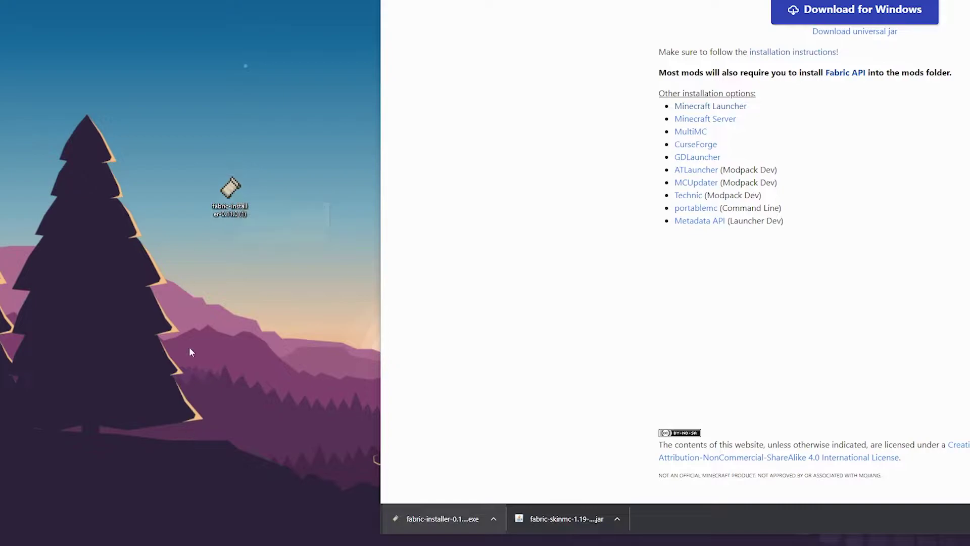
{"action": "double_click", "coordinate": [228, 205]}
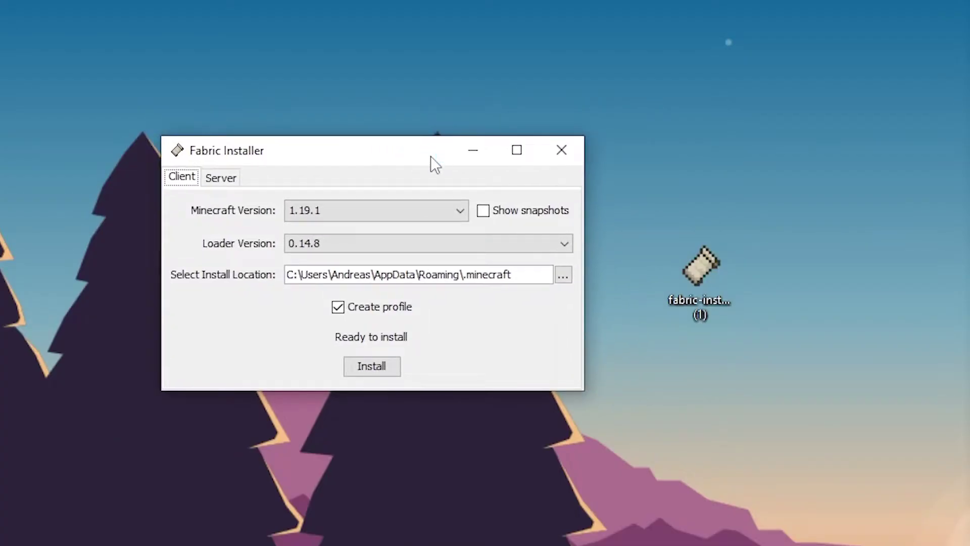
{"action": "left_click", "coordinate": [371, 369]}
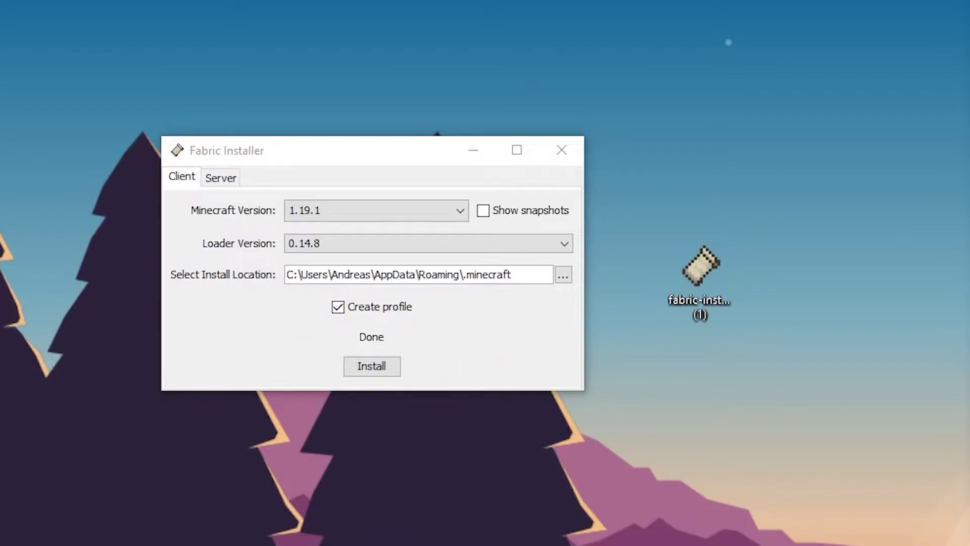
{"action": "left_click_drag", "start_coordinate": [385, 342], "coordinate": [379, 186]}
{"action": "left_click", "coordinate": [329, 278]}
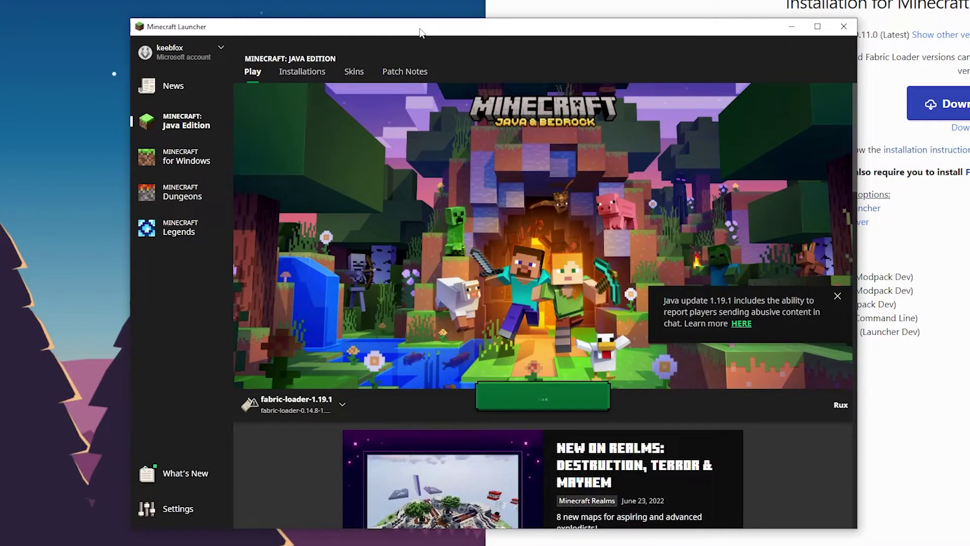
Step: Open the fabric-loader installation's .minecraft folder from the launcher's Installations list
{"action": "left_click", "coordinate": [302, 75]}
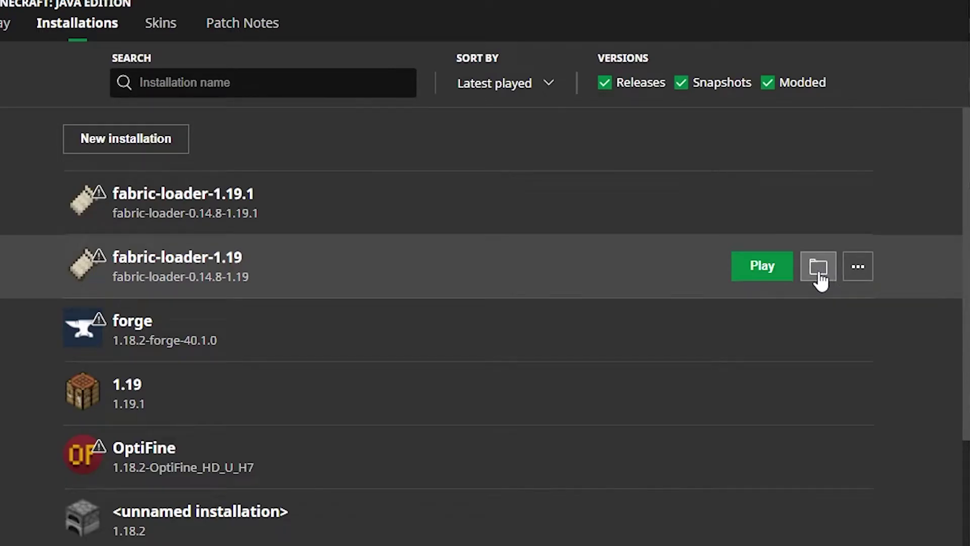
{"action": "left_click", "coordinate": [819, 267]}
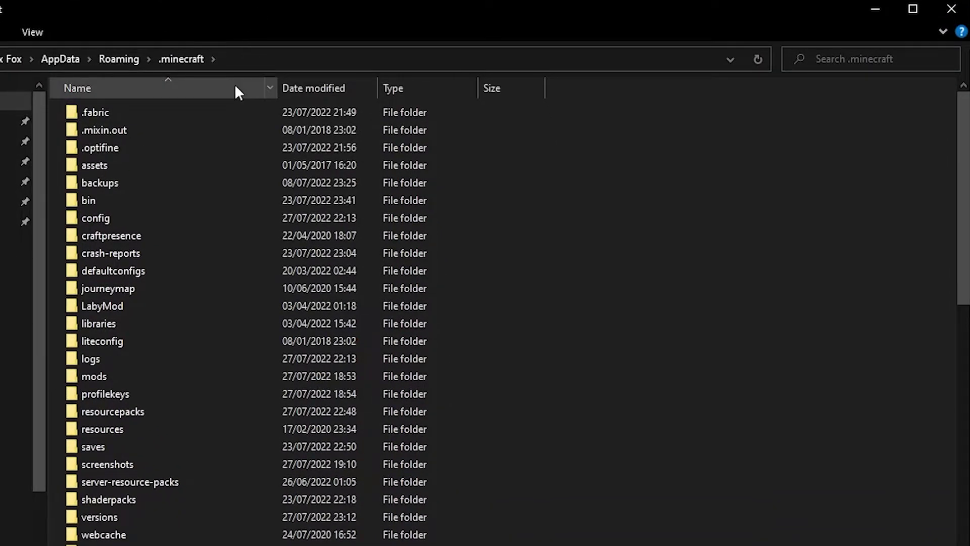
Step: Copy fabric-skinmc-1.19-1.0.0.jar from the downloads bar into the .minecraft mods folder
{"action": "double_click", "coordinate": [121, 378]}
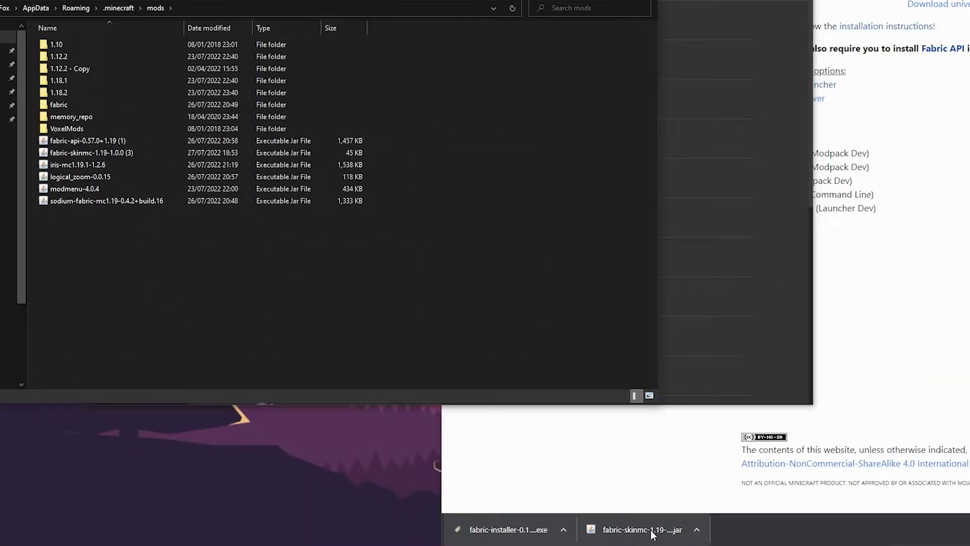
{"action": "left_click_drag", "start_coordinate": [652, 535], "coordinate": [156, 279]}
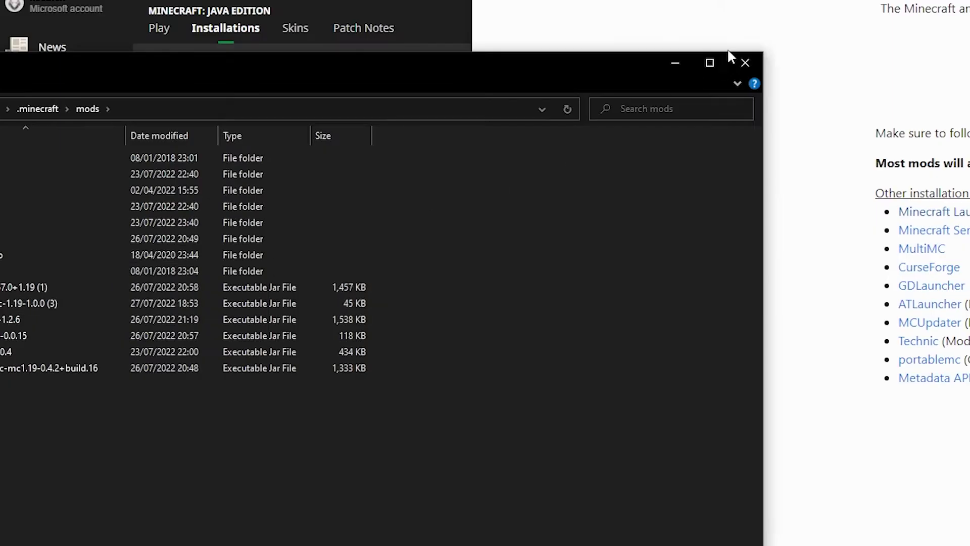
Step: Close Explorer and launch Minecraft with the fabric-loader-1.19 installation from the Play tab
{"action": "left_click", "coordinate": [745, 65]}
{"action": "left_click", "coordinate": [177, 96]}
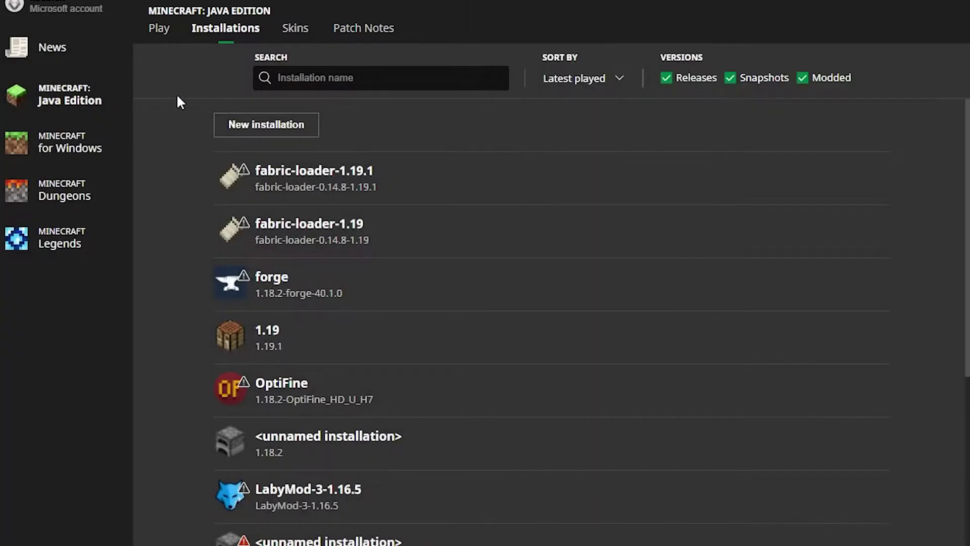
{"action": "left_click", "coordinate": [160, 29]}
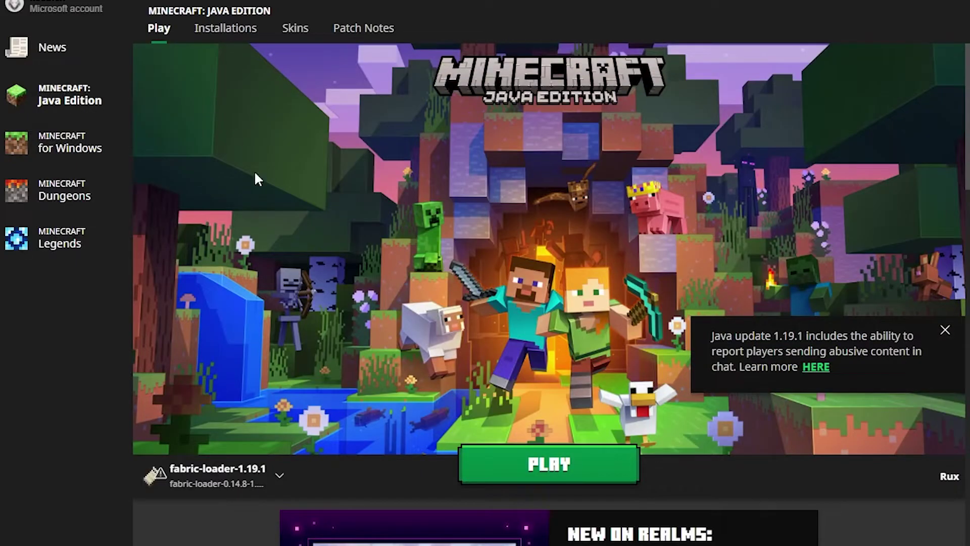
{"action": "left_click", "coordinate": [225, 475]}
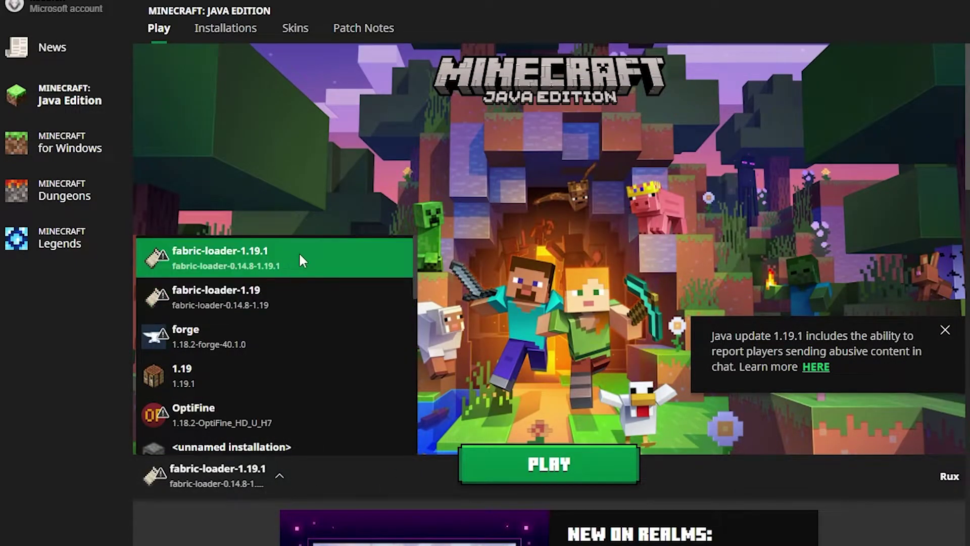
{"action": "left_click", "coordinate": [245, 286]}
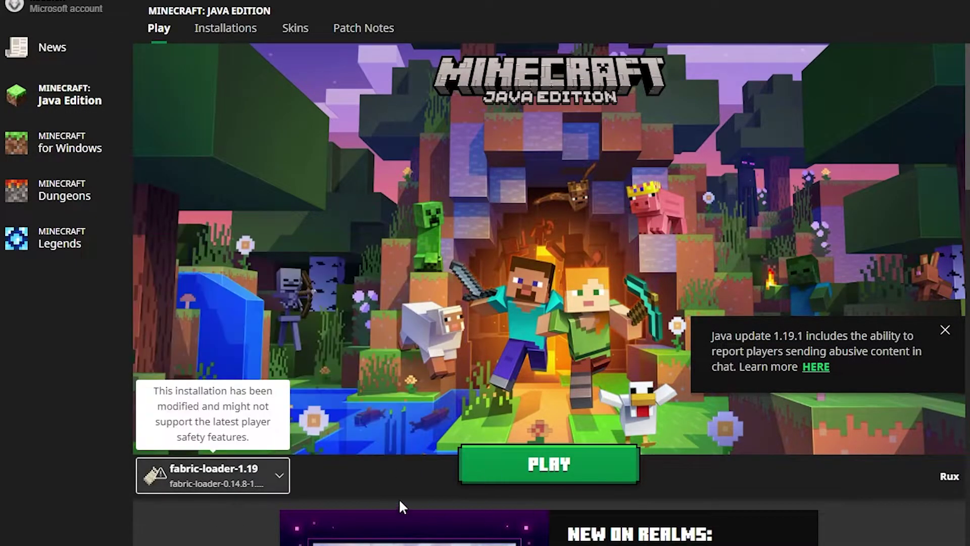
{"action": "left_click", "coordinate": [544, 472]}
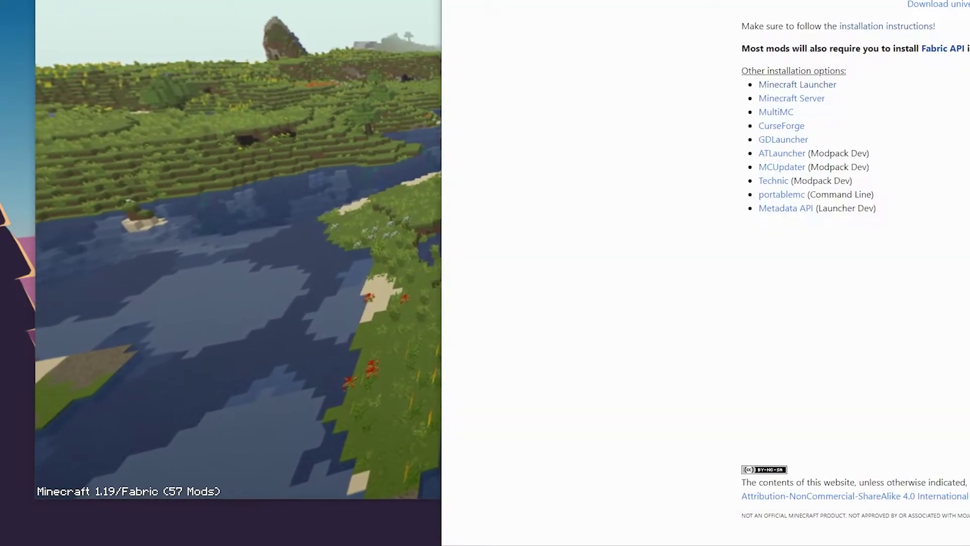
Step: Switch from Minecraft to the browser showing the Planet Minecraft home page
{"action": "key", "text": "alt+Tab"}
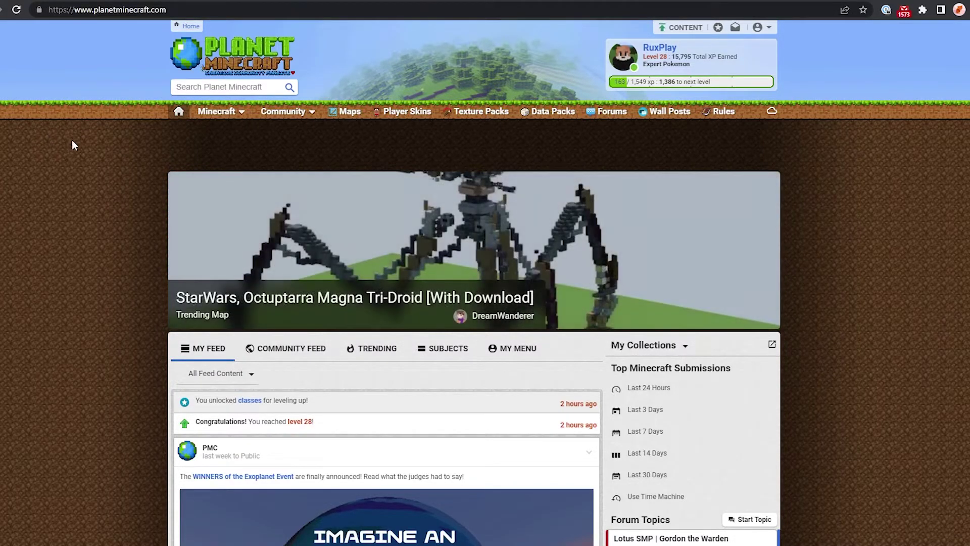
Step: Browse Planet Minecraft's Mob Skins listing filtered to the Cape model
{"action": "mouse_move", "coordinate": [234, 118]}
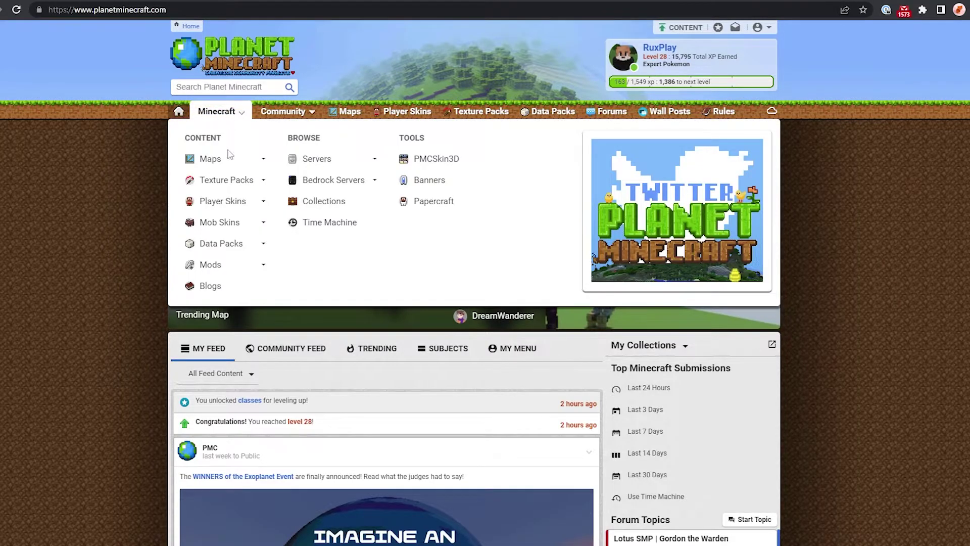
{"action": "left_click", "coordinate": [264, 222]}
{"action": "left_click", "coordinate": [219, 222]}
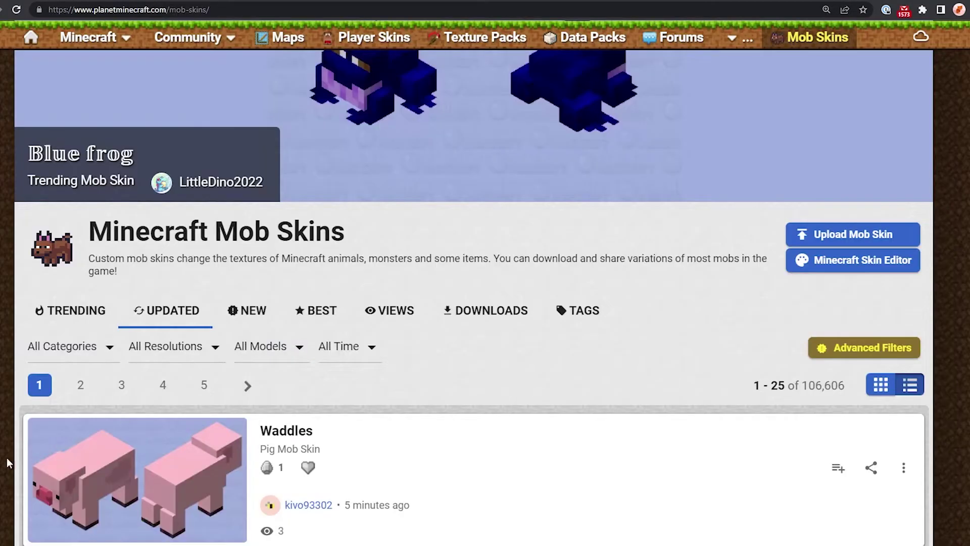
{"action": "left_click", "coordinate": [273, 349]}
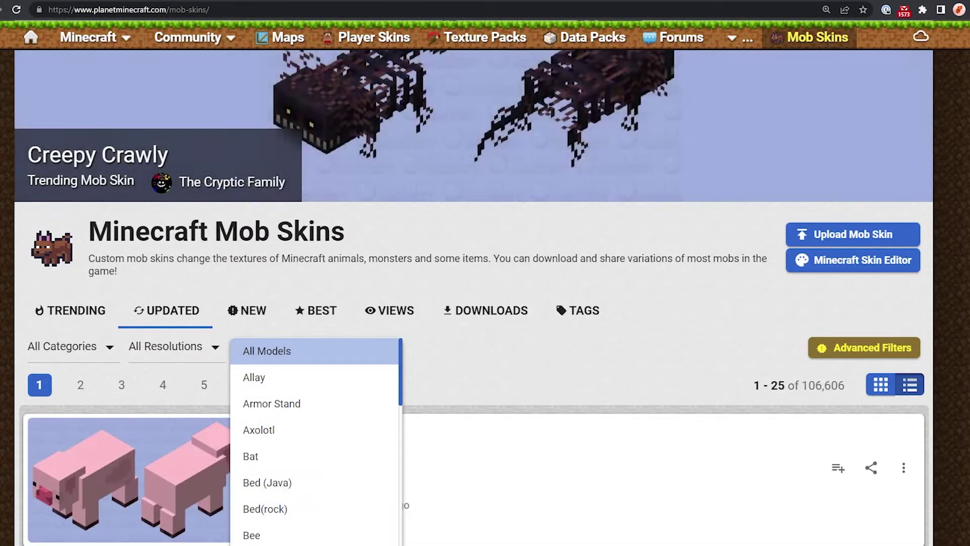
{"action": "scroll", "coordinate": [256, 400], "scroll_direction": "down", "scroll_amount": 3}
{"action": "left_click", "coordinate": [476, 363]}
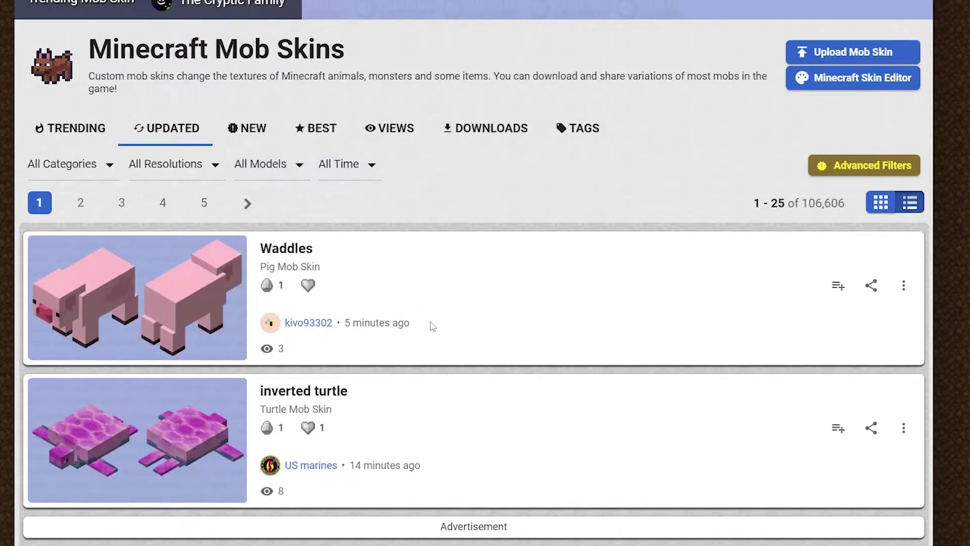
Step: Download the Minecon 2019 Cape image and return to the SkinMC Mod page
{"action": "scroll", "coordinate": [295, 192], "scroll_direction": "down", "scroll_amount": 8}
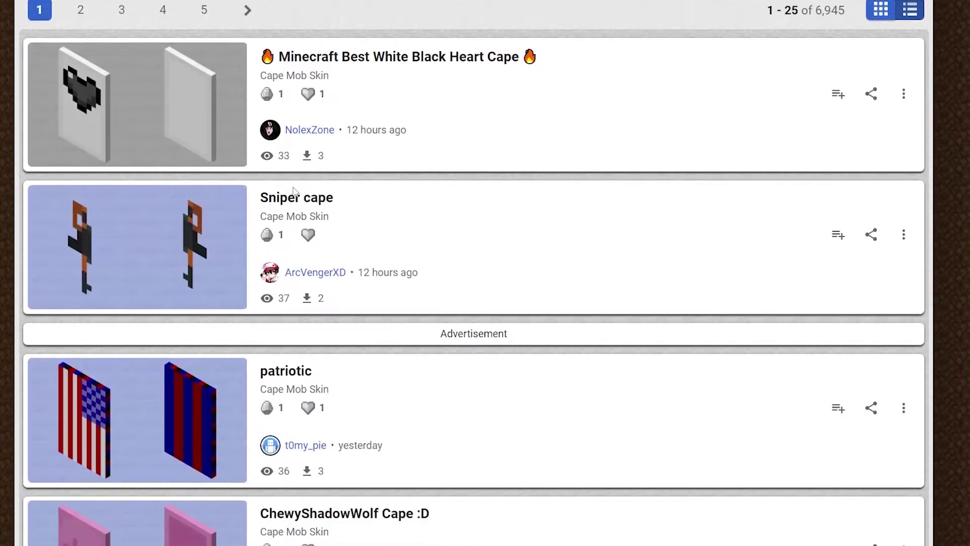
{"action": "scroll", "coordinate": [293, 190], "scroll_direction": "down", "scroll_amount": 15}
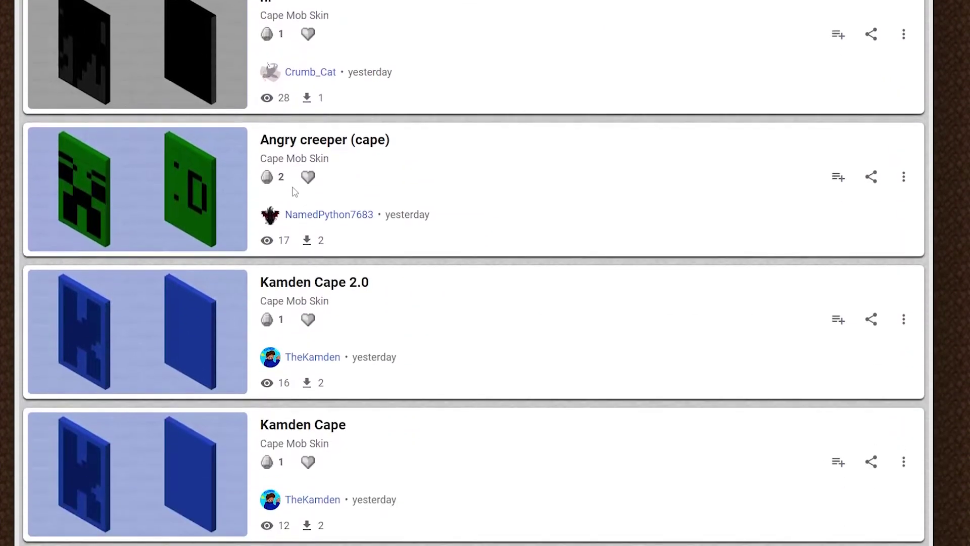
{"action": "scroll", "coordinate": [271, 157], "scroll_direction": "down", "scroll_amount": 10}
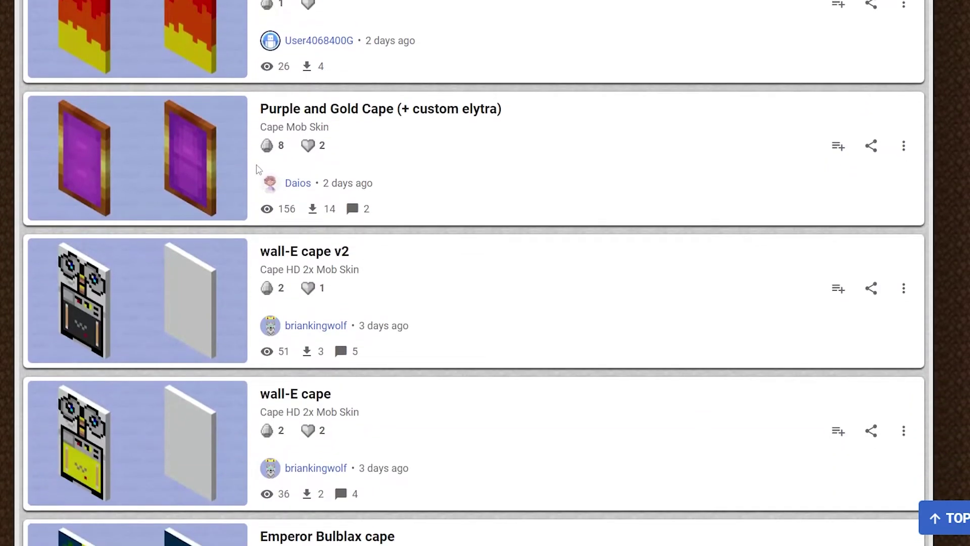
{"action": "scroll", "coordinate": [239, 180], "scroll_direction": "down", "scroll_amount": 8}
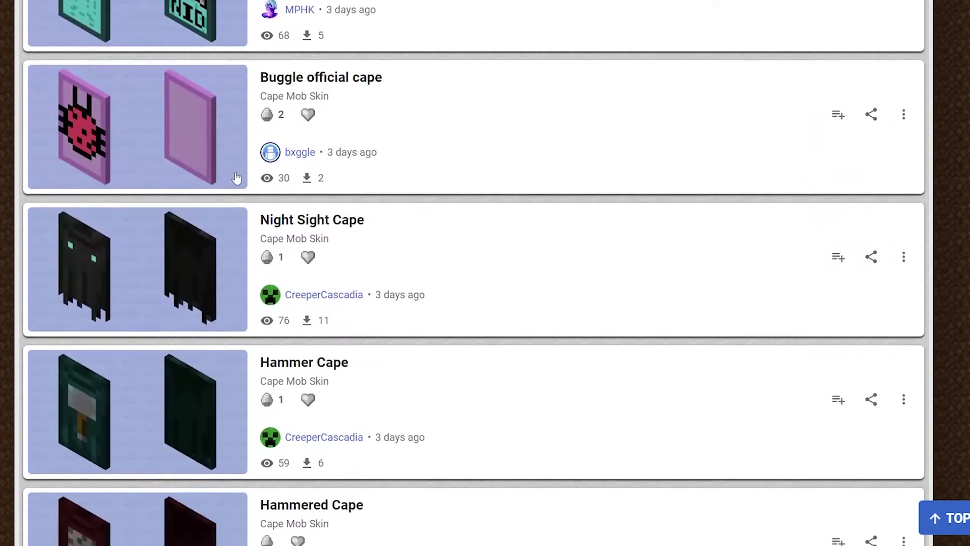
{"action": "scroll", "coordinate": [236, 177], "scroll_direction": "down", "scroll_amount": 2}
{"action": "scroll", "coordinate": [235, 174], "scroll_direction": "down", "scroll_amount": 13}
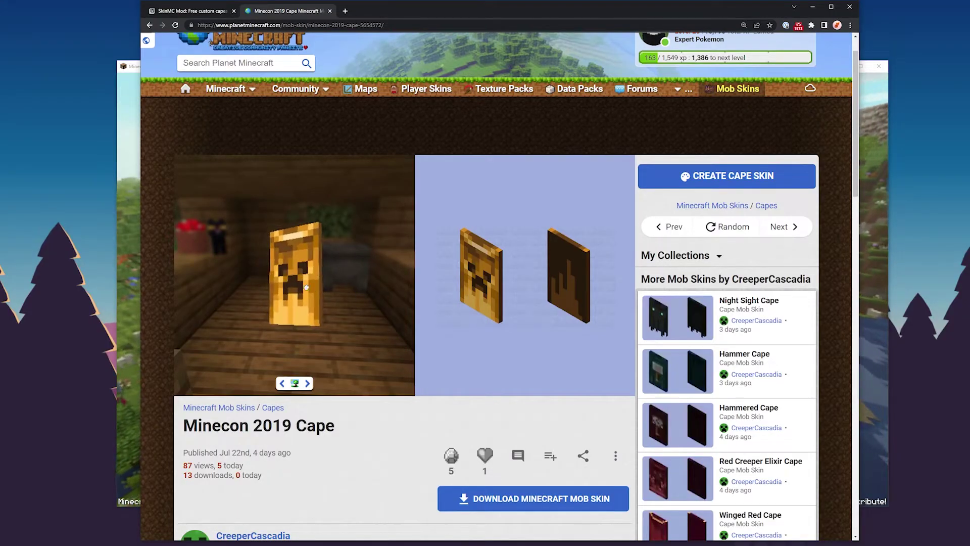
{"action": "left_click", "coordinate": [528, 499]}
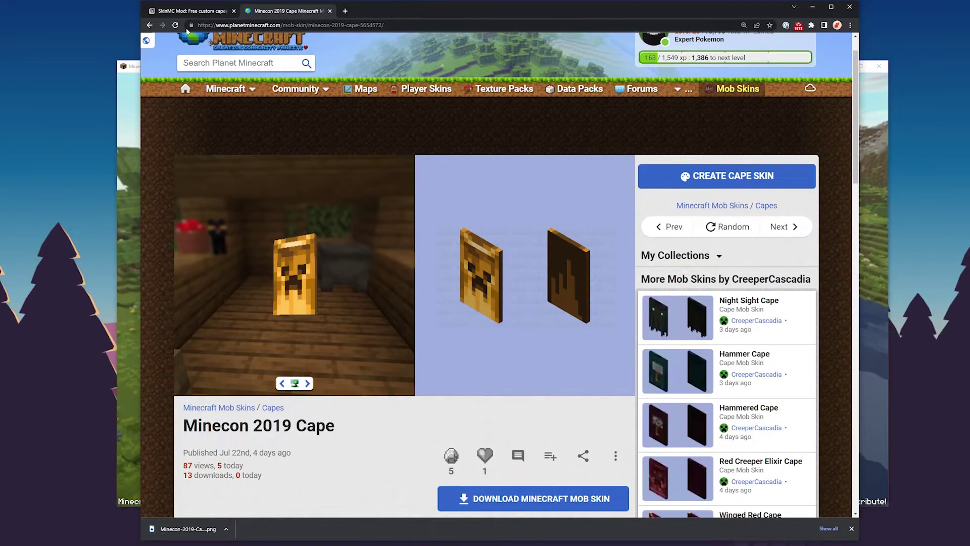
{"action": "left_click", "coordinate": [192, 12]}
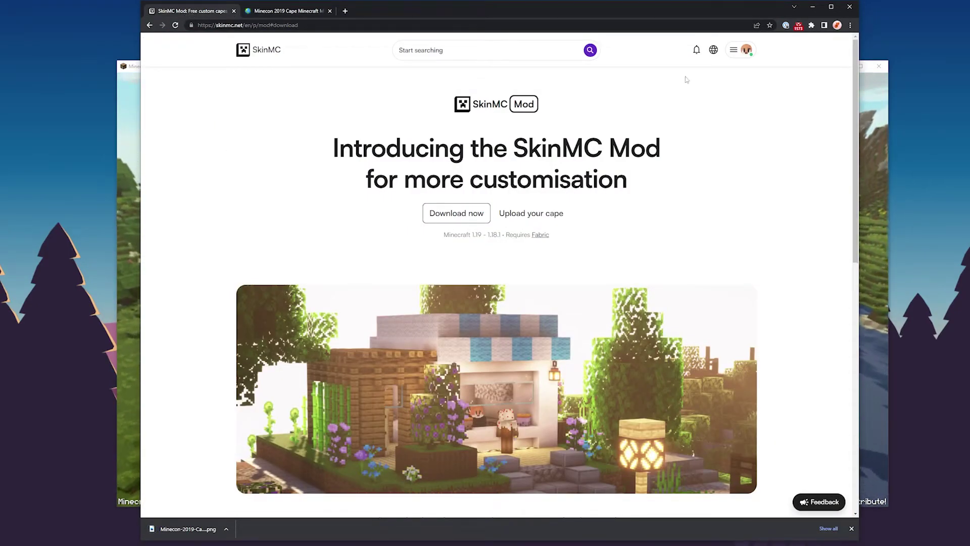
Step: Upload the downloaded Minecon 2019 Cape PNG as the account's SkinMC Minecraft Cape and use it
{"action": "left_click", "coordinate": [747, 53]}
{"action": "left_click", "coordinate": [714, 74]}
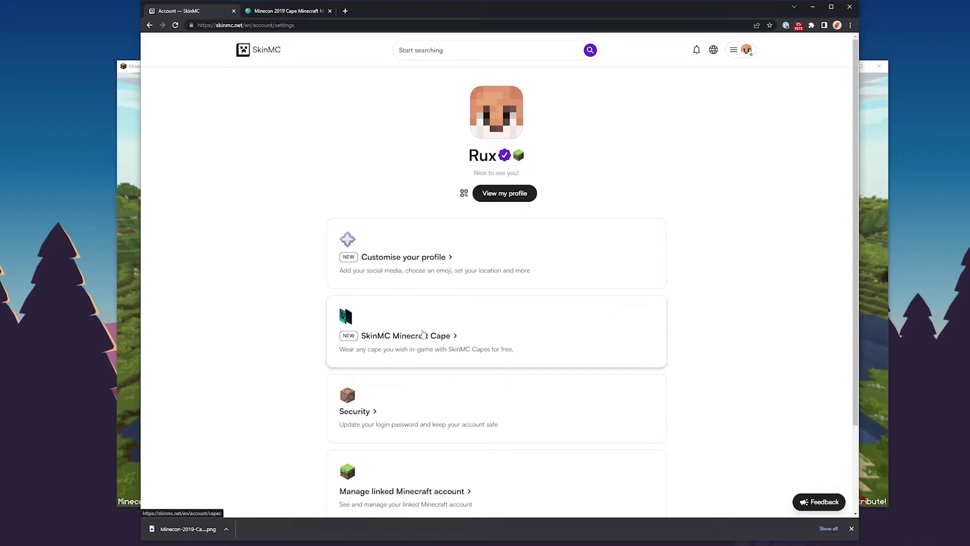
{"action": "left_click", "coordinate": [423, 334]}
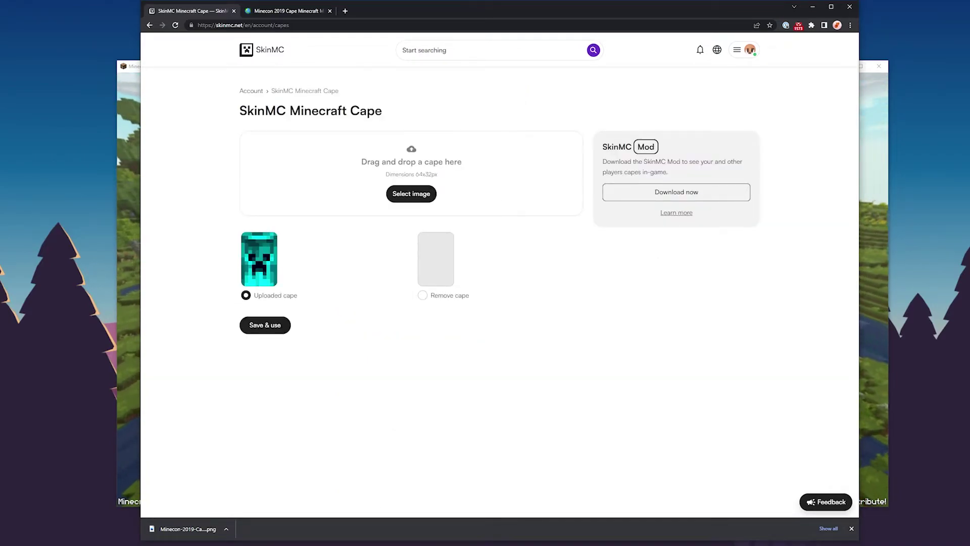
{"action": "left_click_drag", "start_coordinate": [184, 528], "coordinate": [357, 284]}
{"action": "left_click_drag", "start_coordinate": [433, 172], "coordinate": [433, 171]}
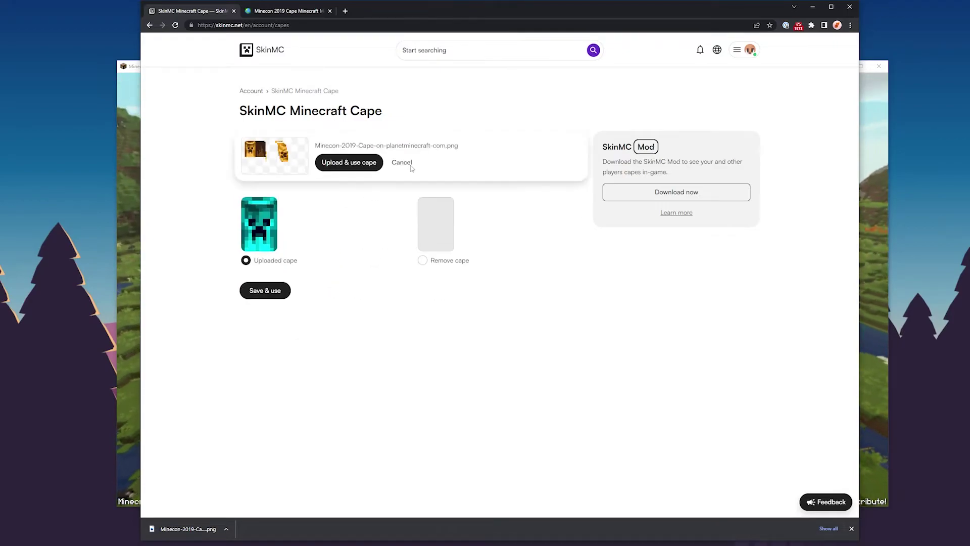
{"action": "left_click", "coordinate": [344, 163]}
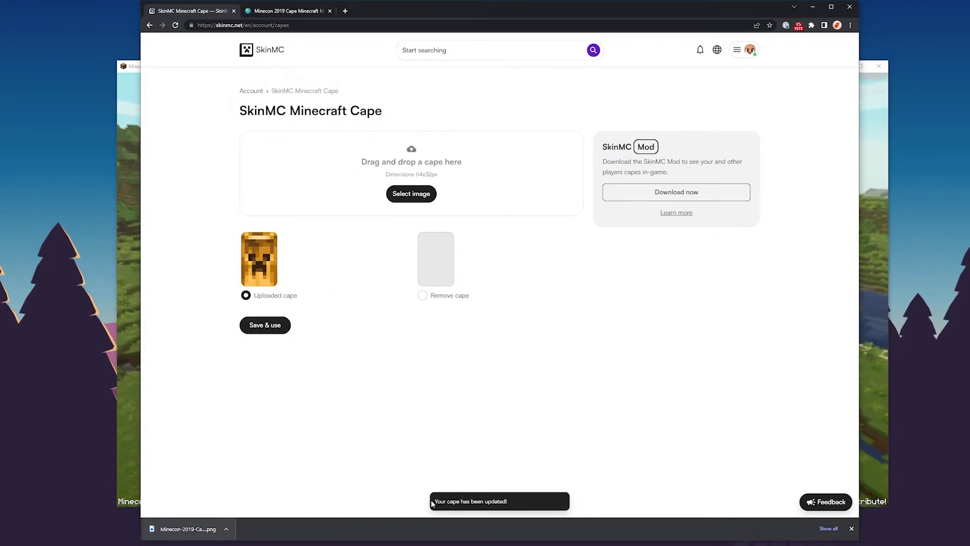
Step: Join the GommeHD.net server and walk through the shop and garden lobby wearing the golden cape
{"action": "left_click", "coordinate": [866, 259]}
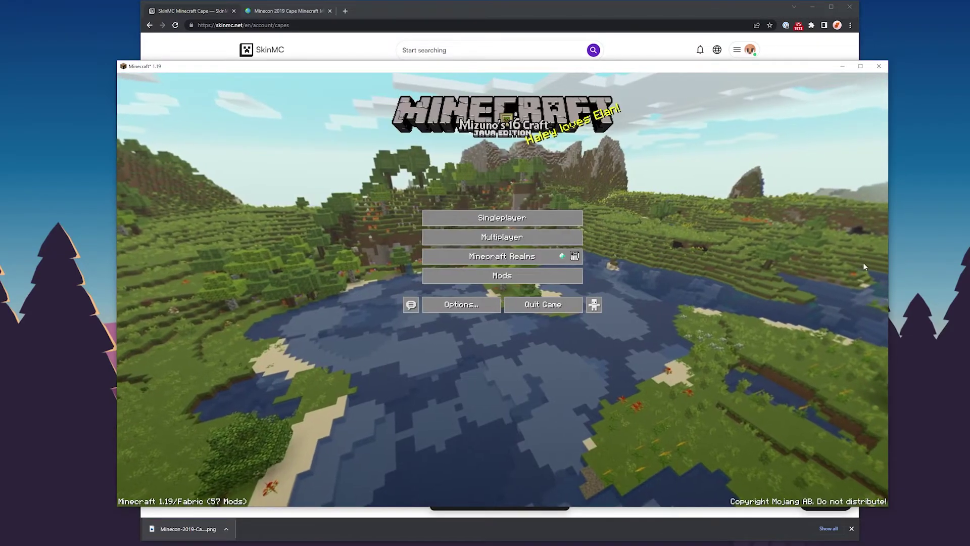
{"action": "left_click", "coordinate": [475, 232]}
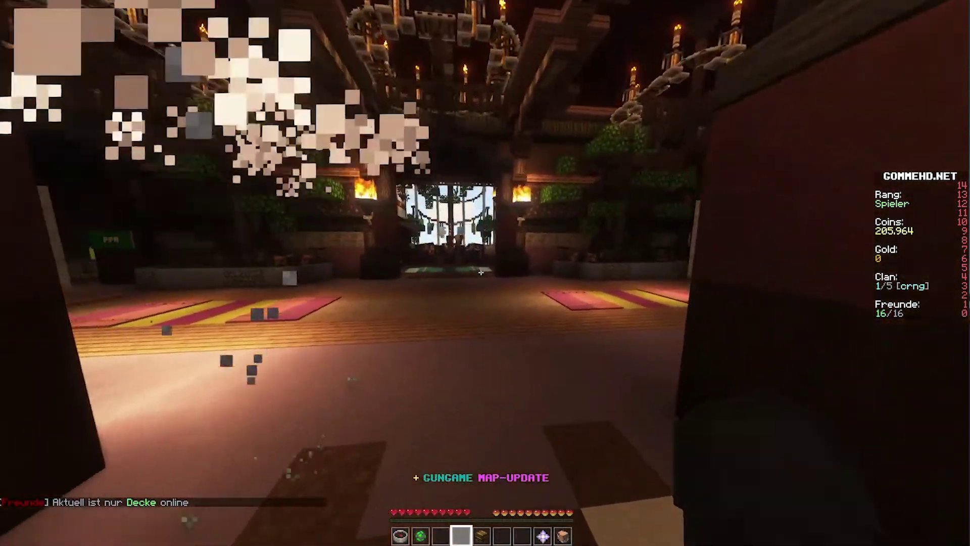
{"action": "key", "text": "w"}
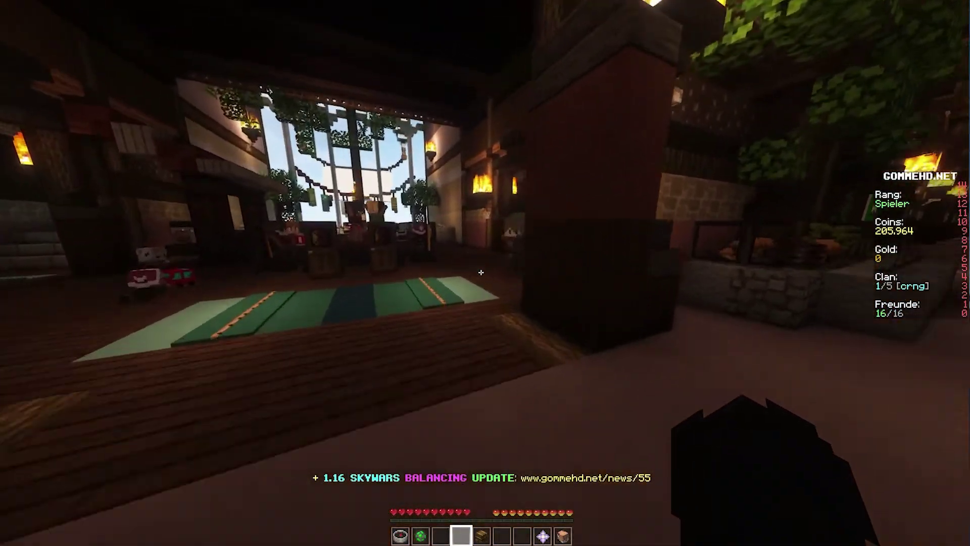
{"action": "key", "text": "w"}
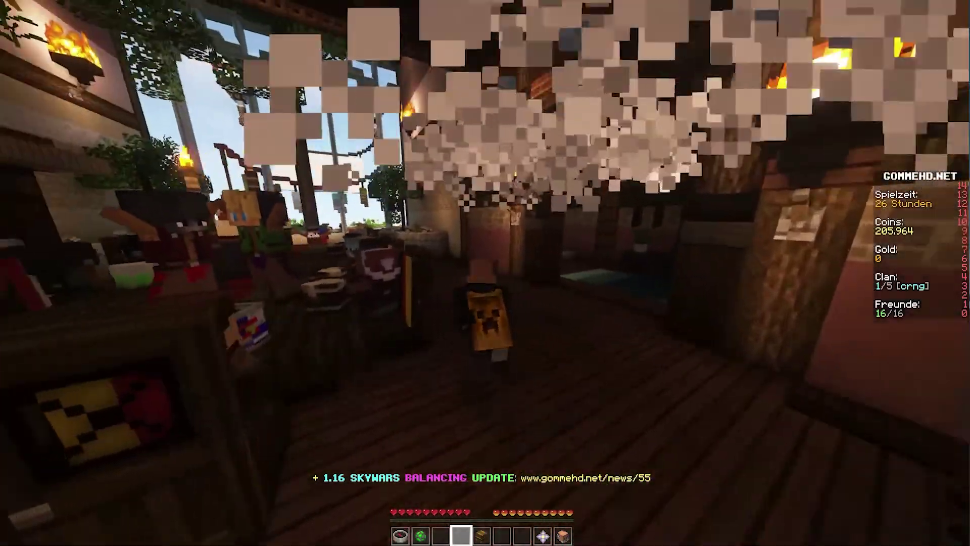
{"action": "key", "text": "w"}
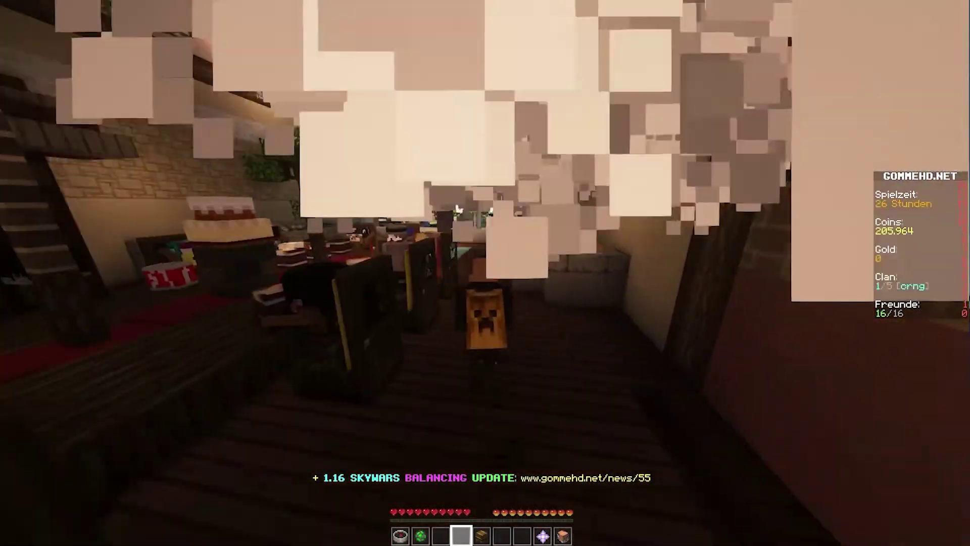
{"action": "key", "text": "w"}
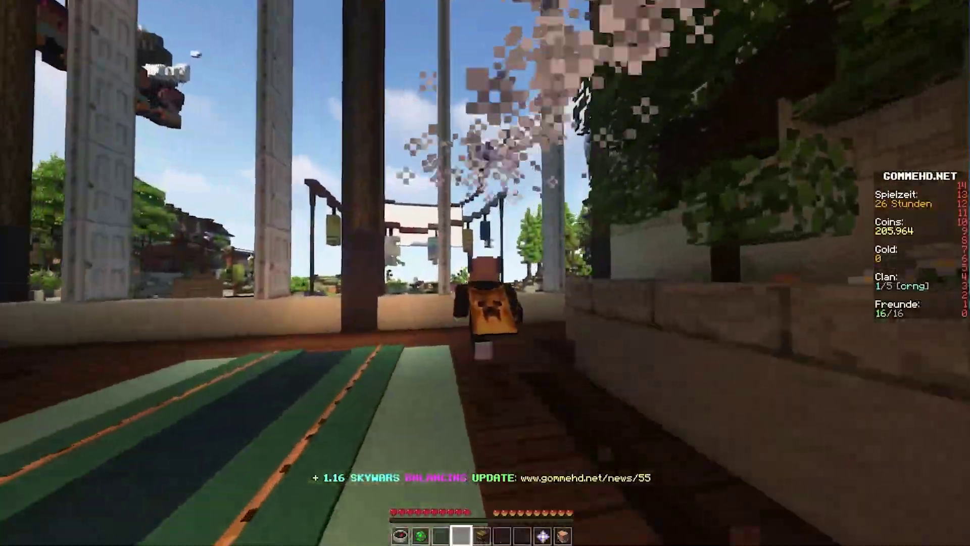
{"action": "key", "text": "w"}
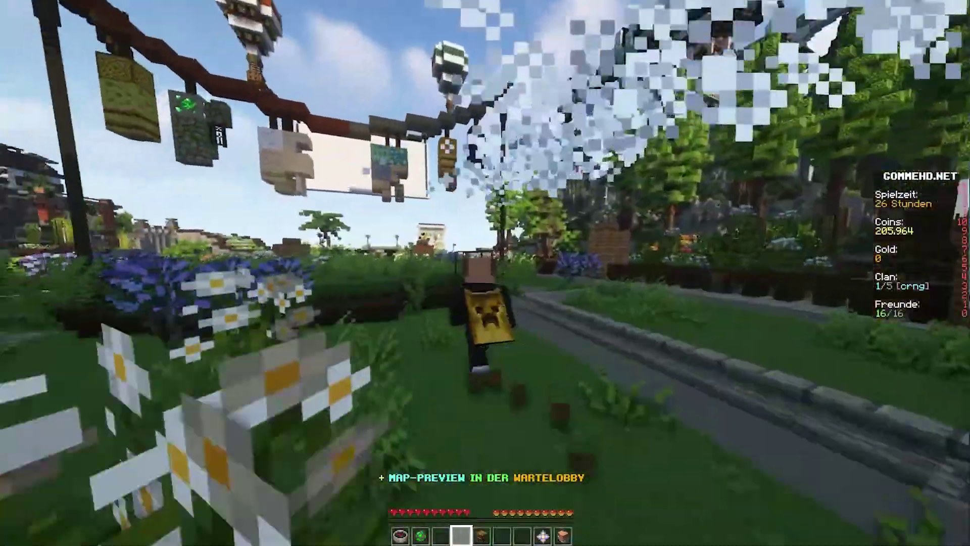
{"action": "key", "text": "w"}
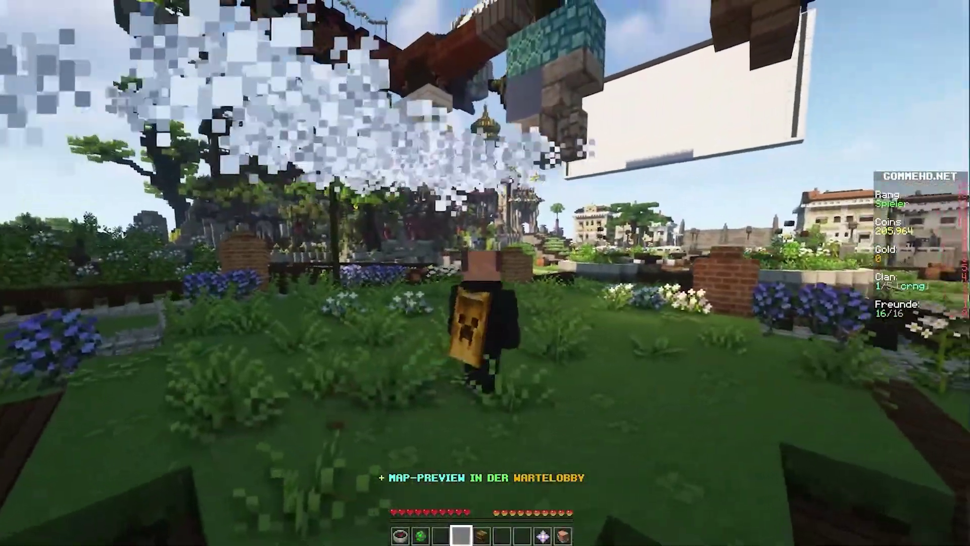
{"action": "key", "text": "w"}
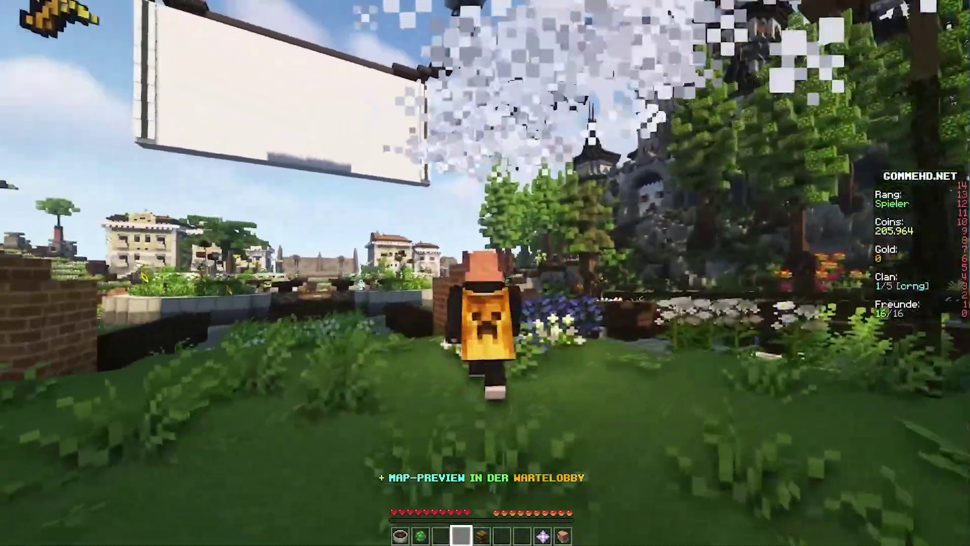
{"action": "key", "text": "w"}
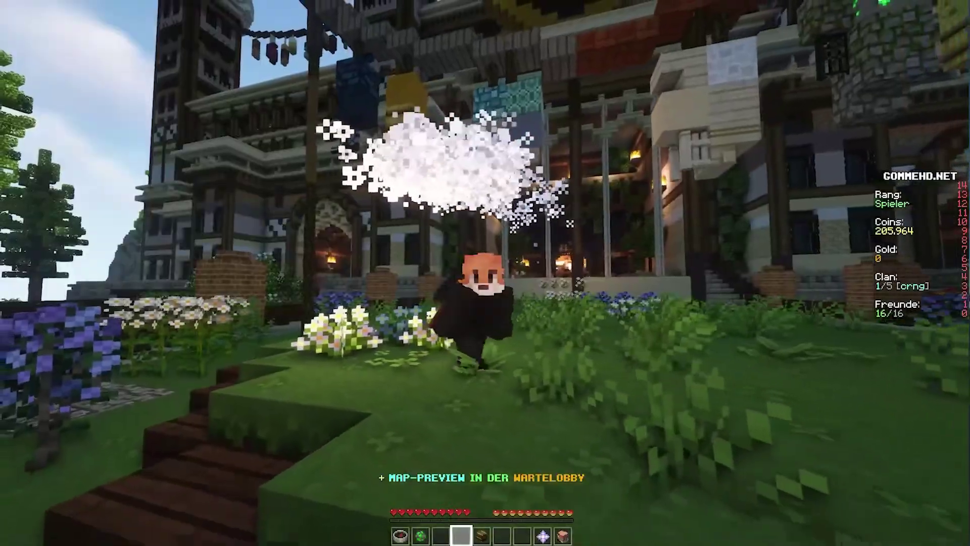
{"action": "key", "text": "w"}
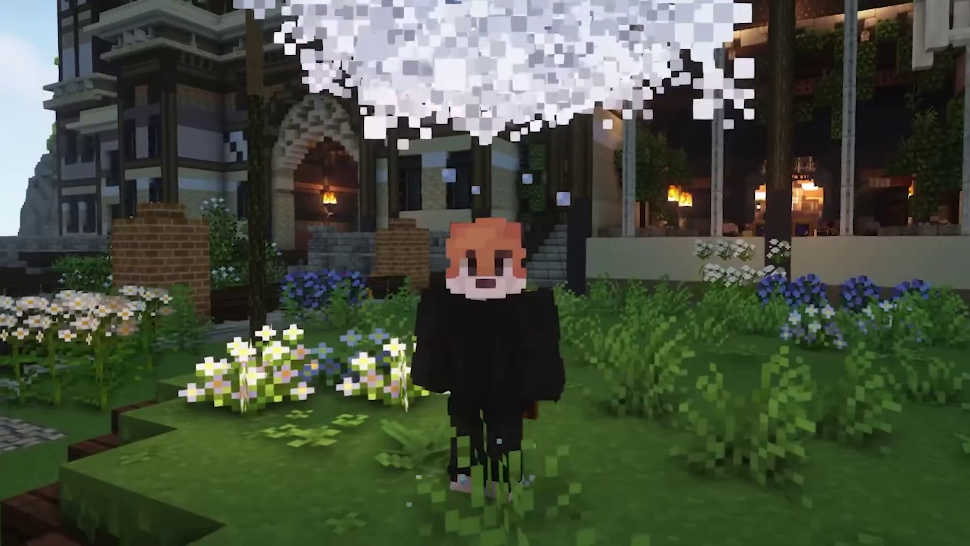